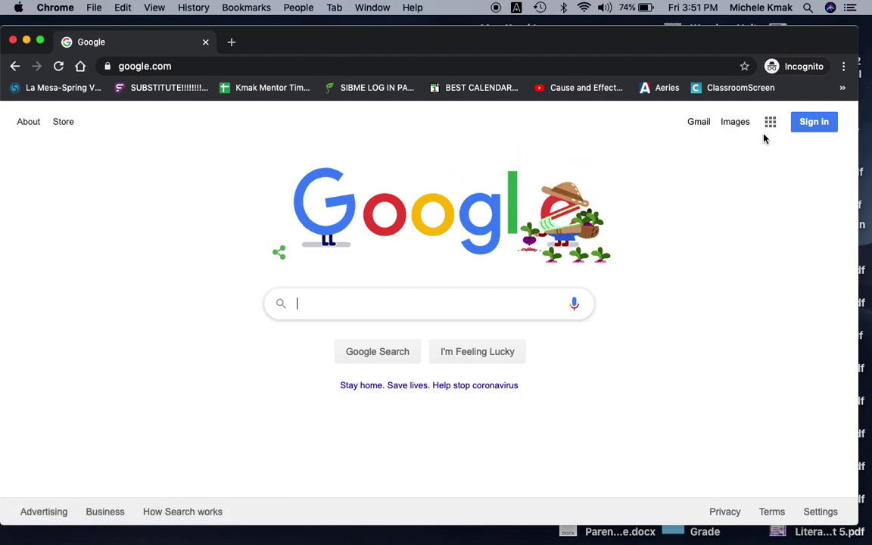
Step: Start Google sign-in and enter the student's school e-mail address
{"action": "left_click", "coordinate": [808, 124]}
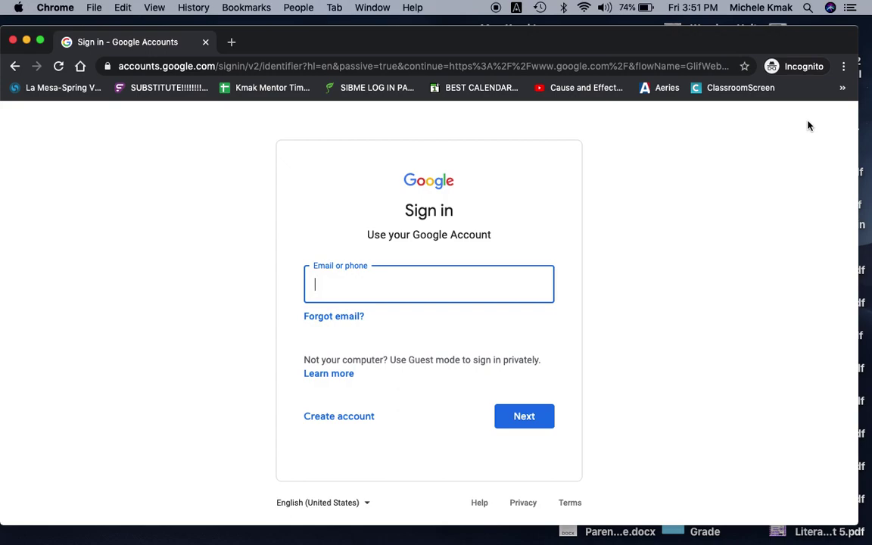
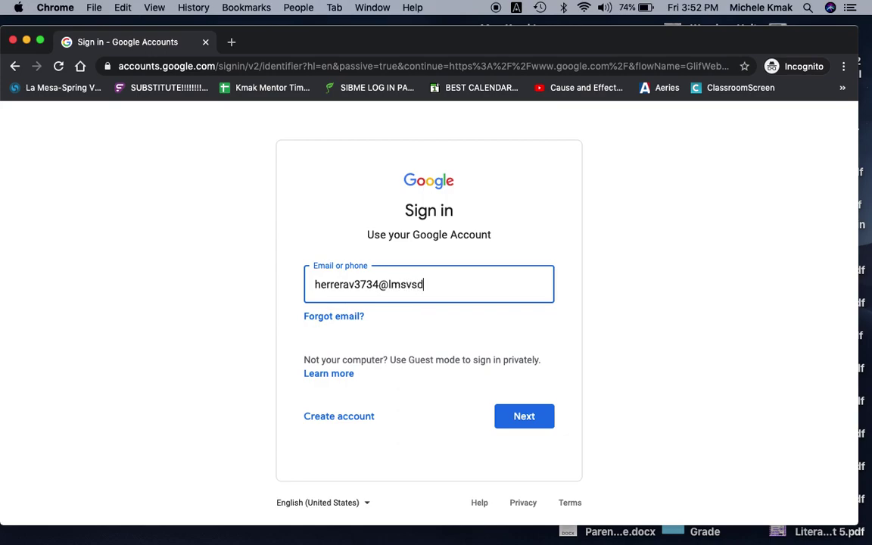
Step: Submit the e-mail and enter the student's username and password in the LMSV Schools Portal
{"action": "left_click", "coordinate": [512, 418]}
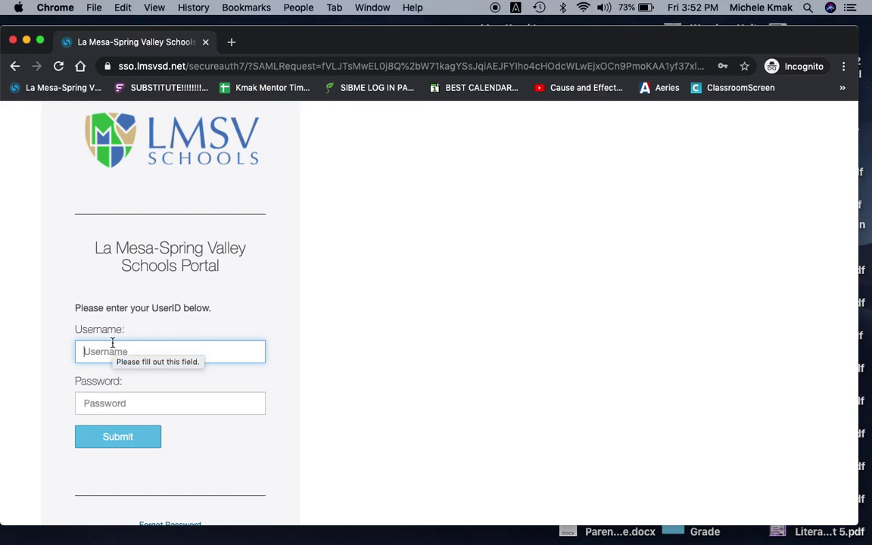
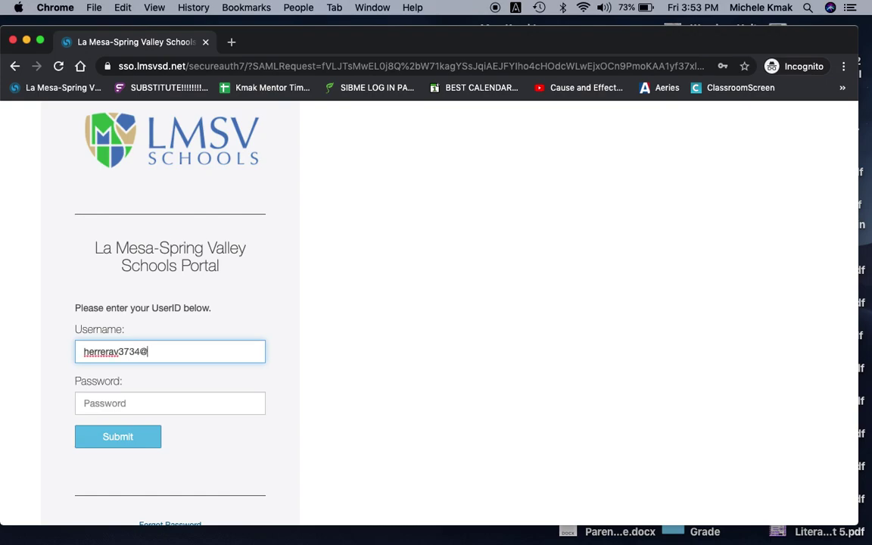
{"action": "left_click", "coordinate": [89, 403]}
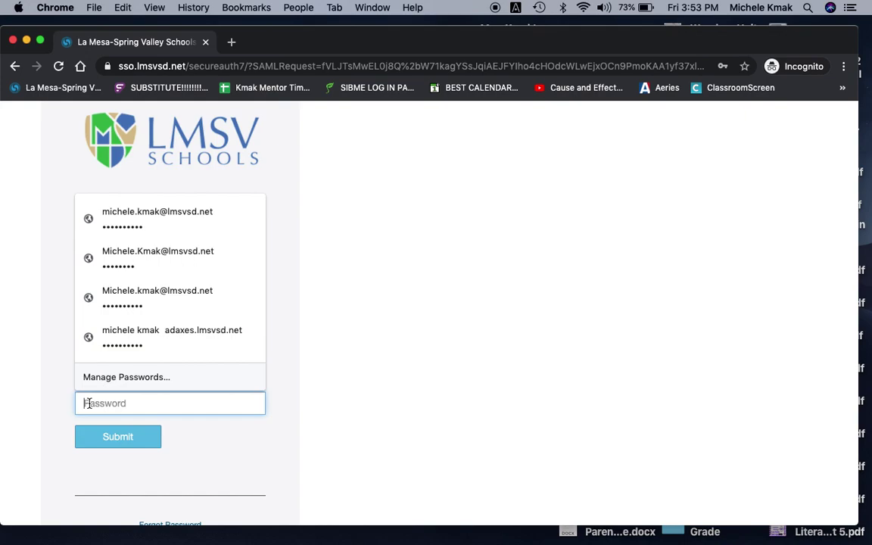
{"action": "type", "text": "•"}
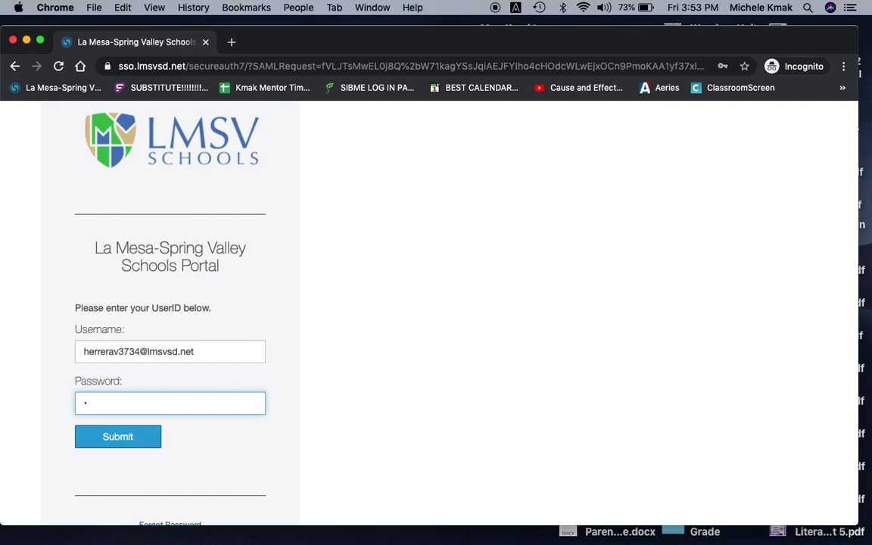
{"action": "type", "text": "•••••"}
Step: Submit the portal login, then open and browse the Google apps list
{"action": "left_click", "coordinate": [103, 438]}
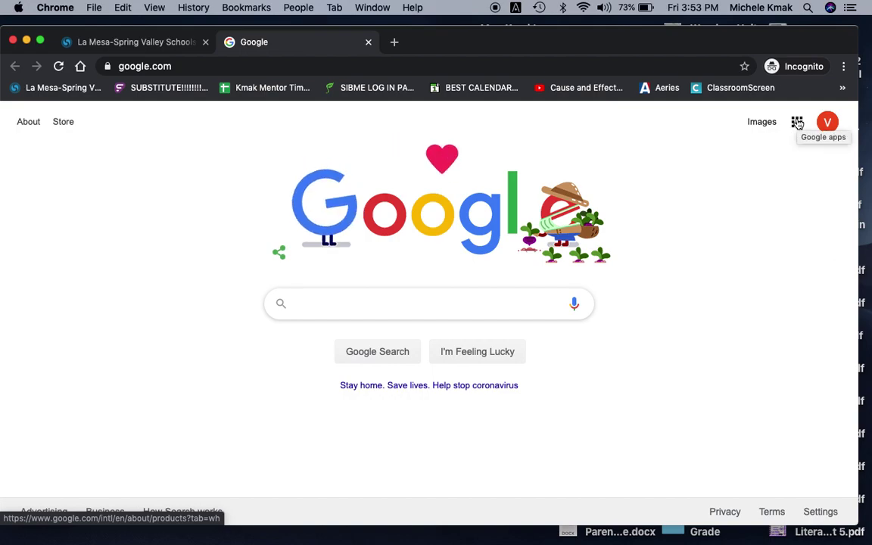
{"action": "left_click", "coordinate": [798, 123]}
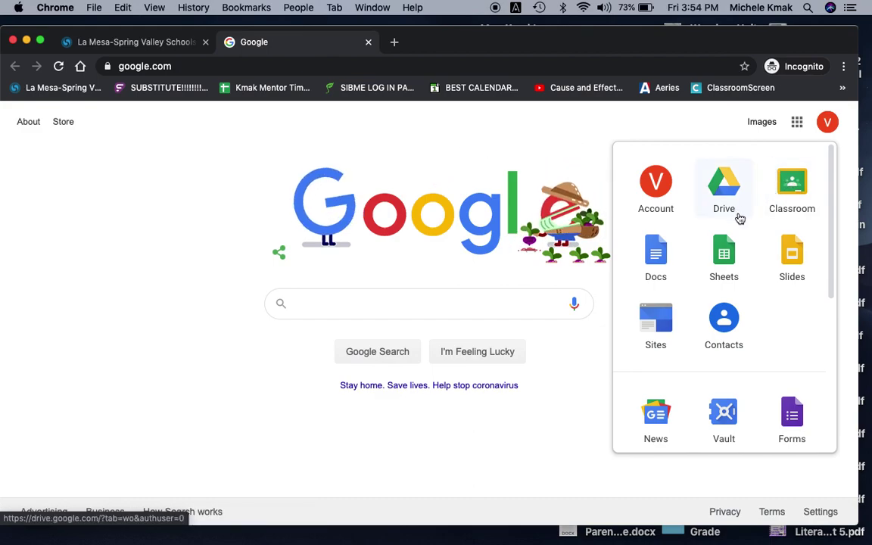
{"action": "scroll", "coordinate": [739, 215], "scroll_direction": "down", "scroll_amount": 3}
{"action": "scroll", "coordinate": [740, 219], "scroll_direction": "down", "scroll_amount": 4}
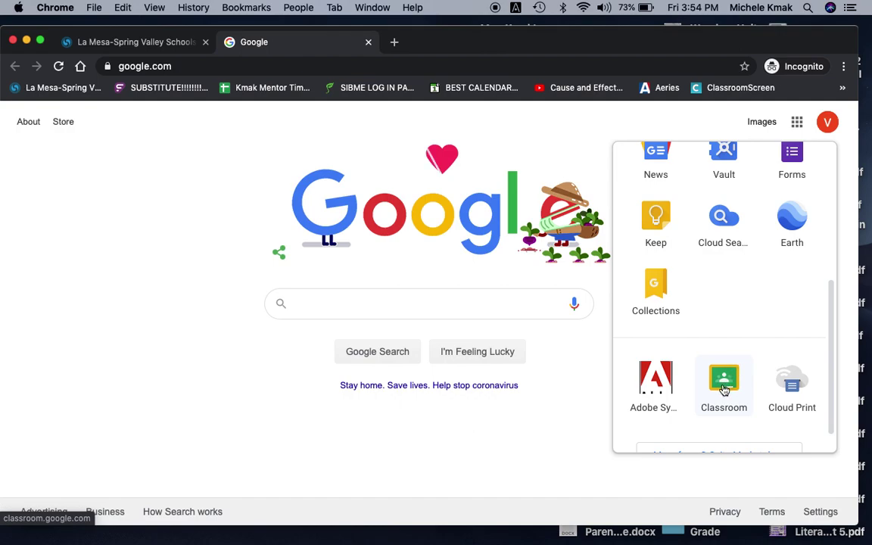
{"action": "scroll", "coordinate": [723, 389], "scroll_direction": "up", "scroll_amount": 6}
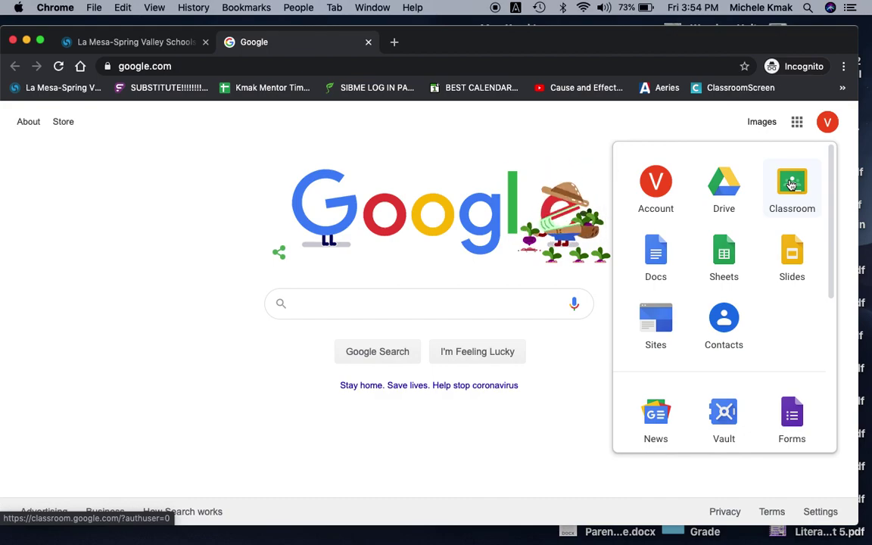
Step: Launch Classroom and enter the teacher's class code in the Join class dialog
{"action": "left_click", "coordinate": [791, 185]}
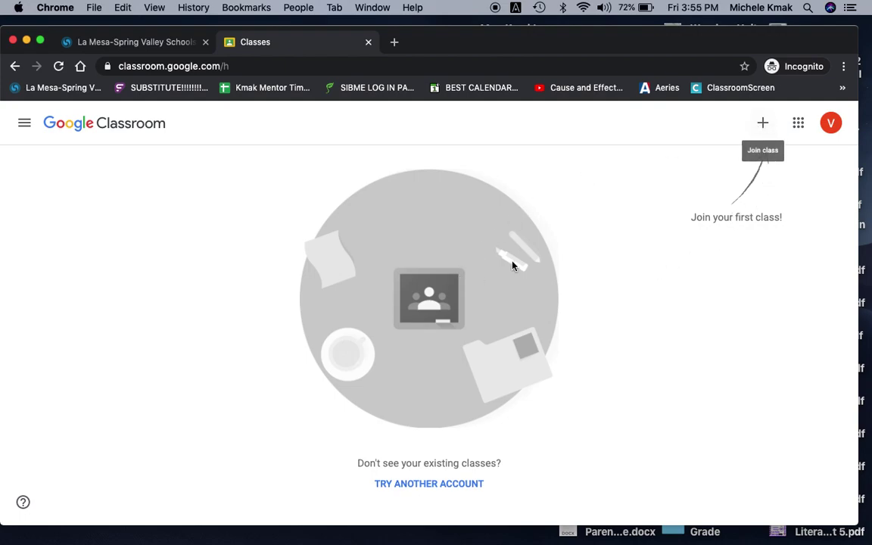
{"action": "left_click", "coordinate": [763, 125]}
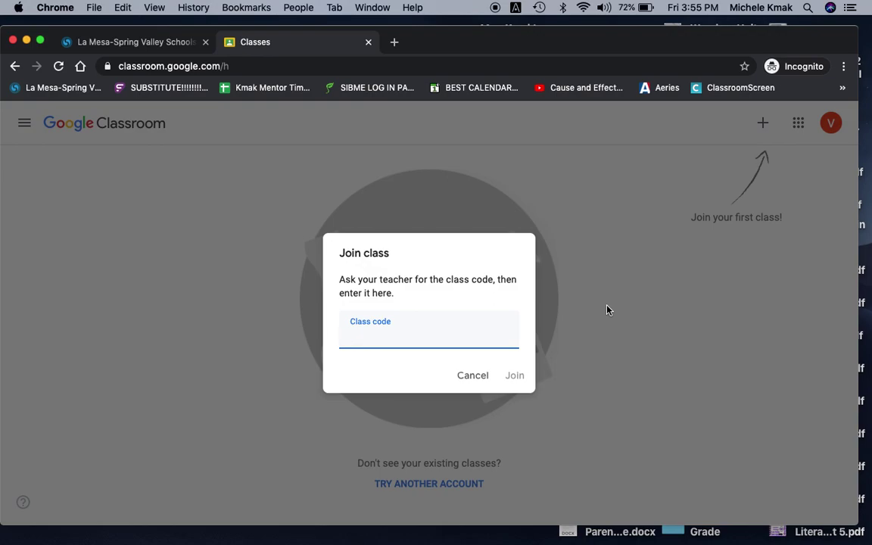
Step: Join the 4th Grade class, dismiss the Create posts tip, and scroll through the Stream
{"action": "left_click", "coordinate": [515, 376]}
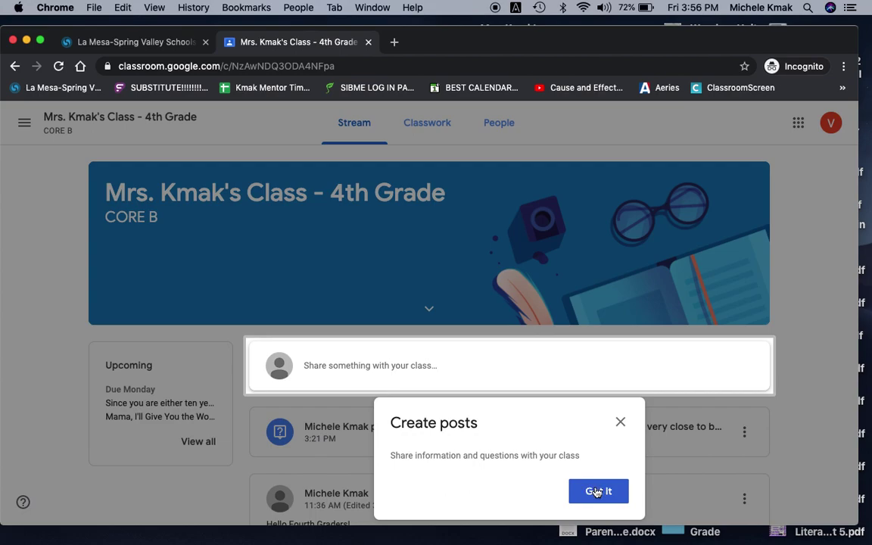
{"action": "left_click", "coordinate": [593, 492]}
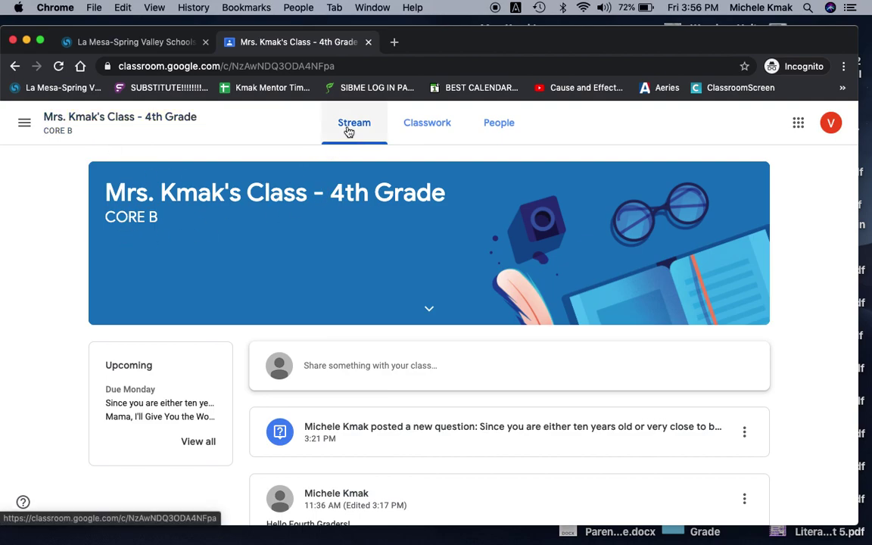
{"action": "scroll", "coordinate": [348, 395], "scroll_direction": "down", "scroll_amount": 3}
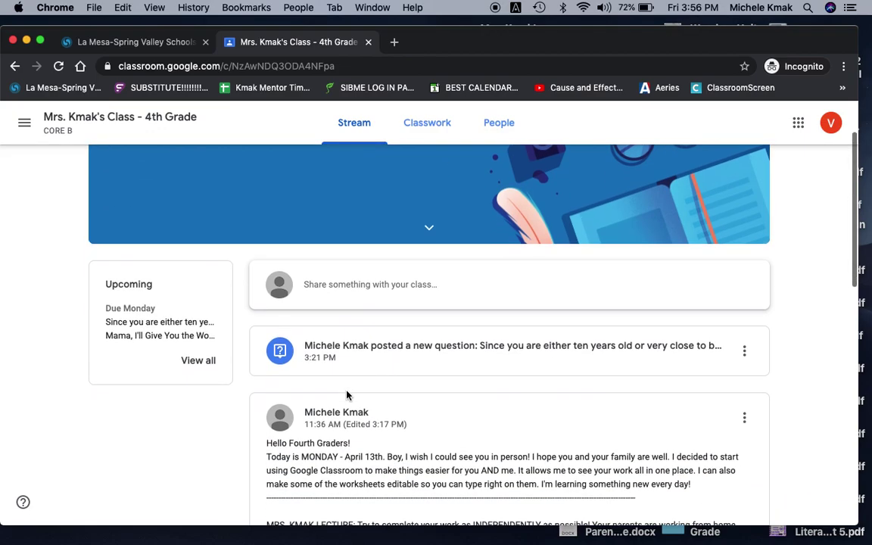
{"action": "scroll", "coordinate": [346, 394], "scroll_direction": "down", "scroll_amount": 5}
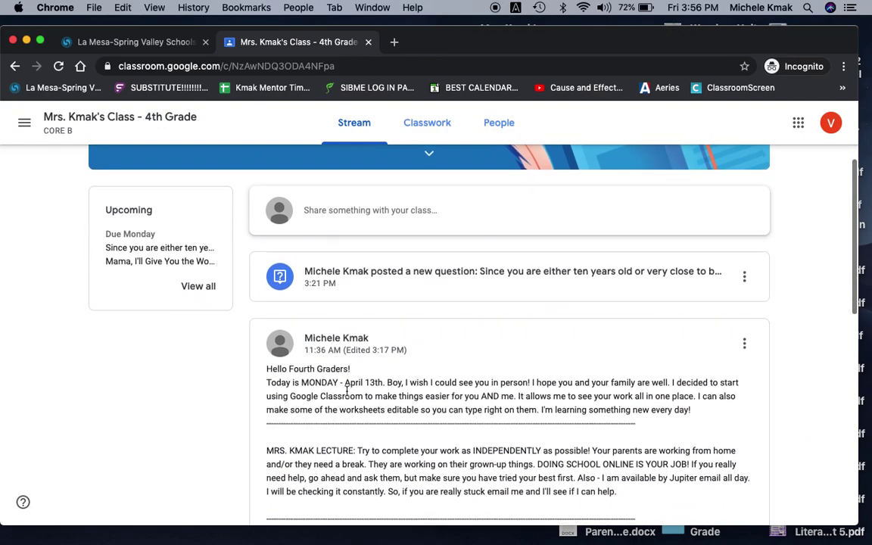
{"action": "scroll", "coordinate": [347, 391], "scroll_direction": "down", "scroll_amount": 9}
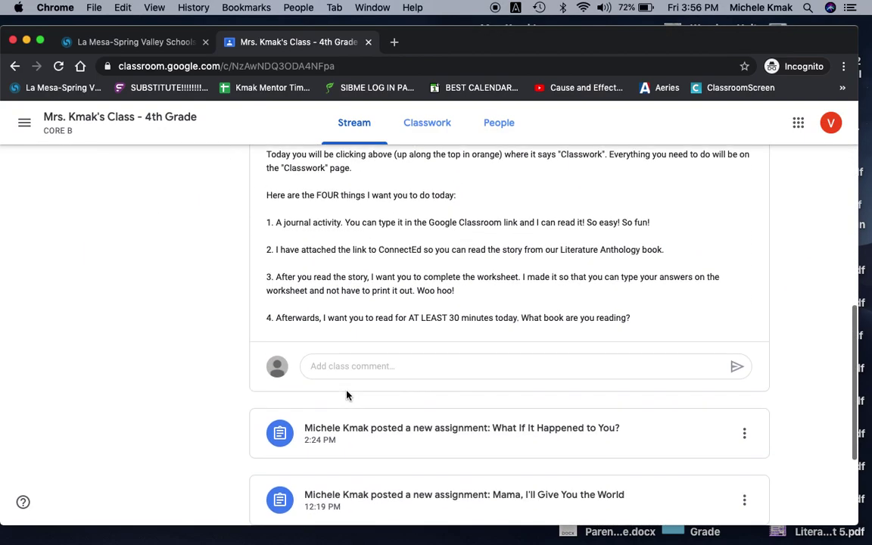
{"action": "scroll", "coordinate": [347, 393], "scroll_direction": "up", "scroll_amount": 7}
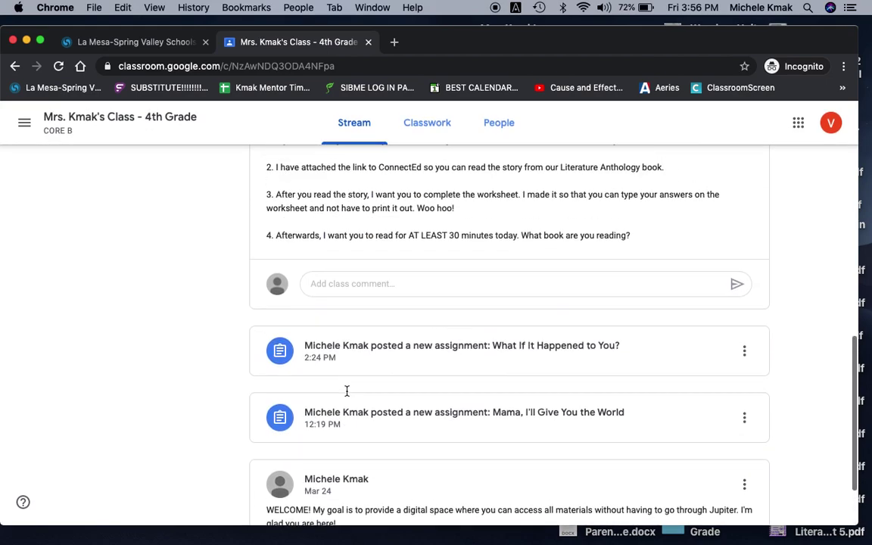
{"action": "scroll", "coordinate": [346, 394], "scroll_direction": "up", "scroll_amount": 10}
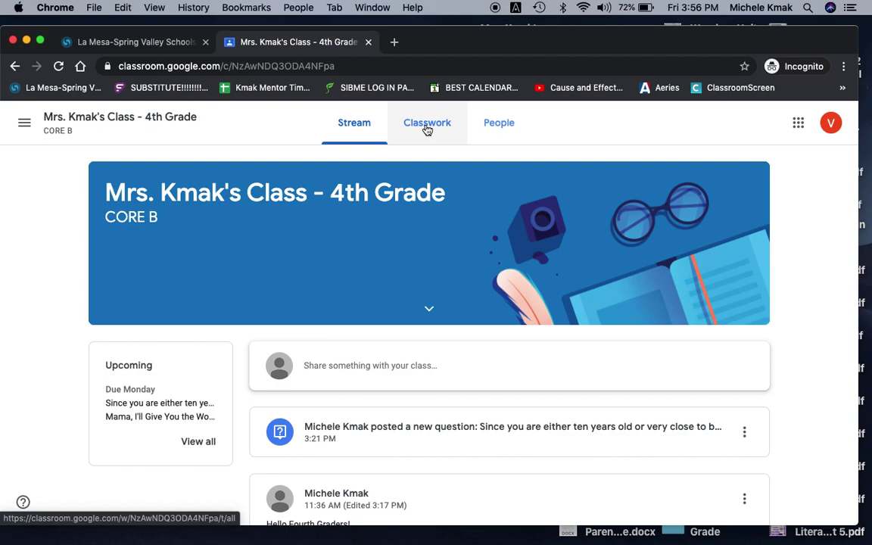
Step: Switch to the Classwork tab and dismiss the Track your progress tip
{"action": "left_click", "coordinate": [427, 128]}
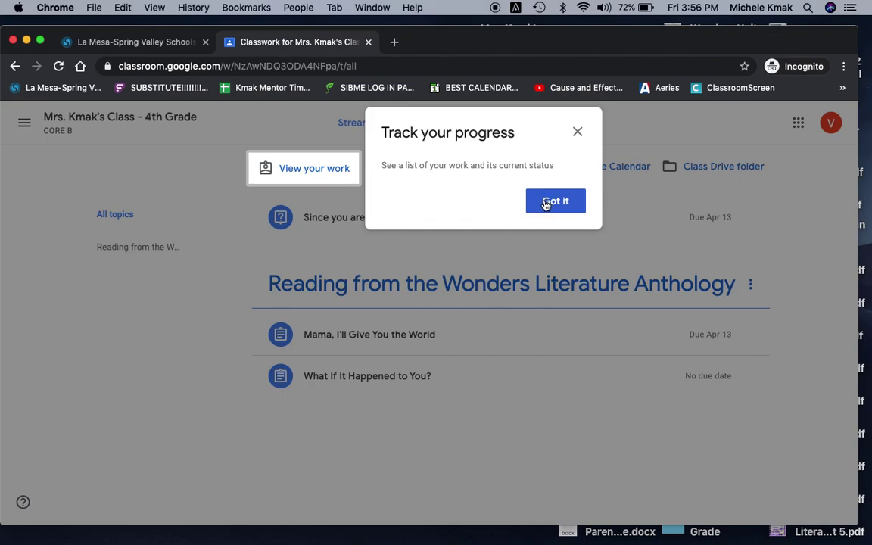
{"action": "left_click", "coordinate": [545, 202]}
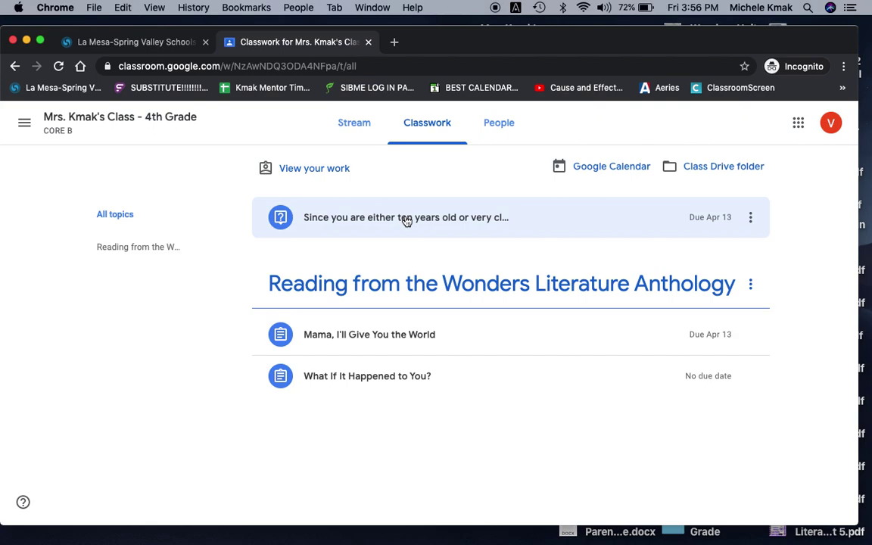
Step: Expand the question due Apr 13 and open the Kindergarten-advice question
{"action": "left_click", "coordinate": [406, 219]}
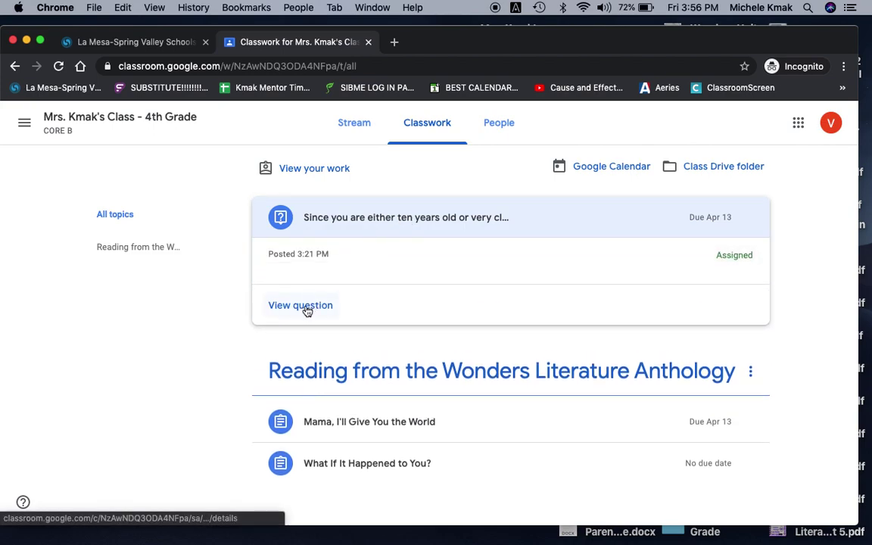
{"action": "left_click", "coordinate": [305, 307]}
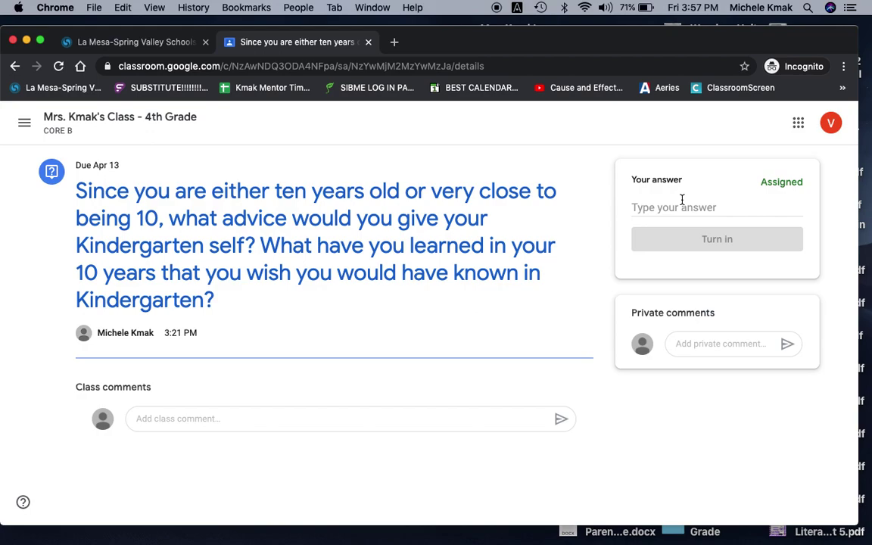
{"action": "left_click", "coordinate": [654, 207]}
{"action": "type", "text": "In my "}
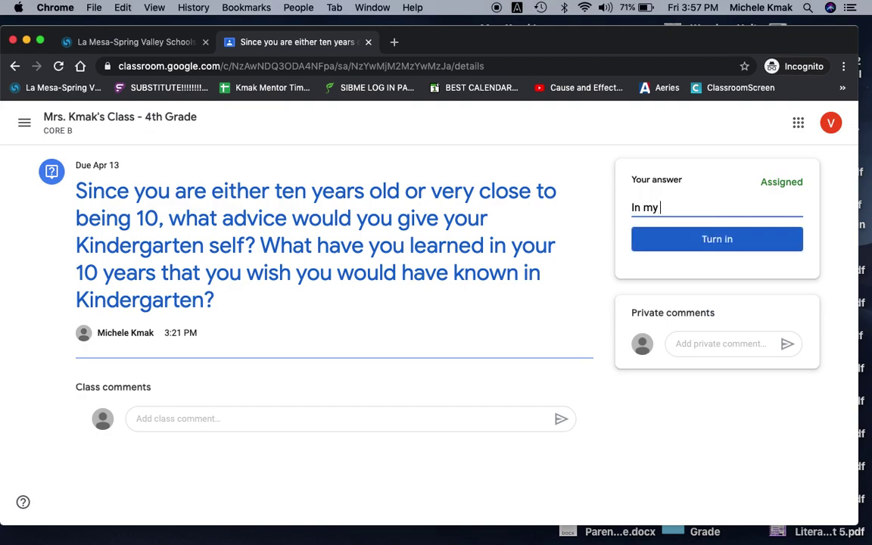
{"action": "type", "text": "ten years I have learned.."}
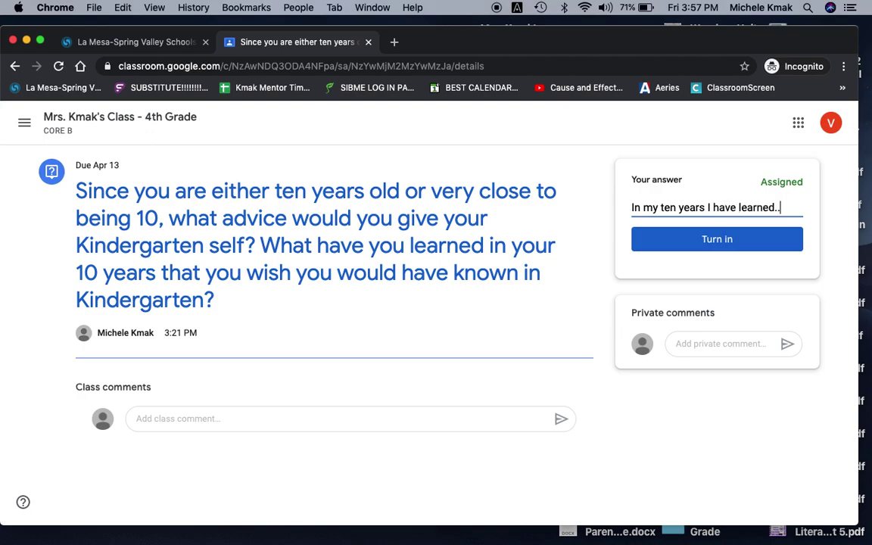
{"action": "type", "text": ".............k"}
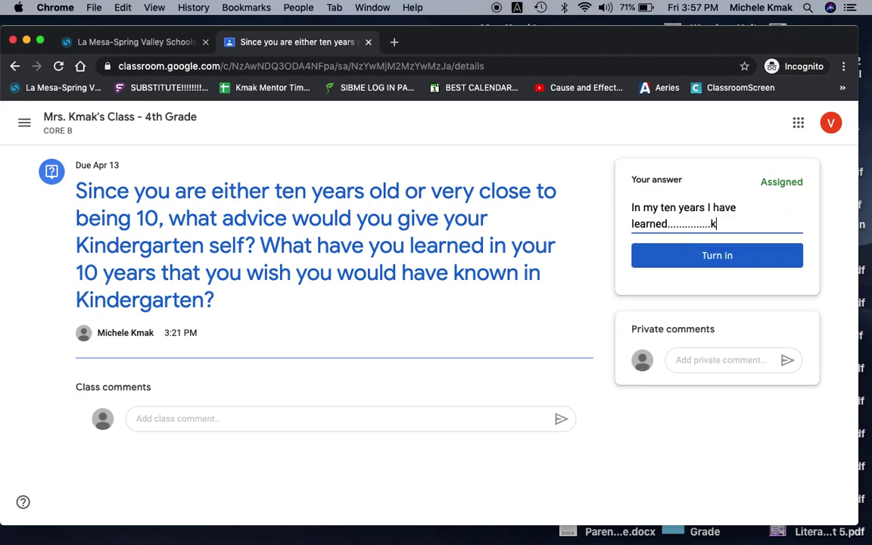
{"action": "type", "text": "fkajlsflskdfjslkdfjsldfkjsdlfkjslfkjsldfjs"}
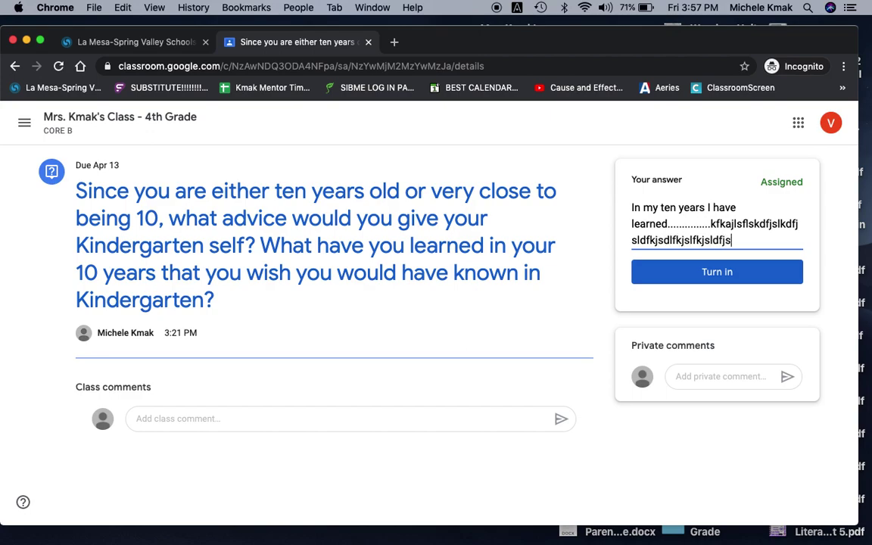
{"action": "type", "text": "lkfsd"}
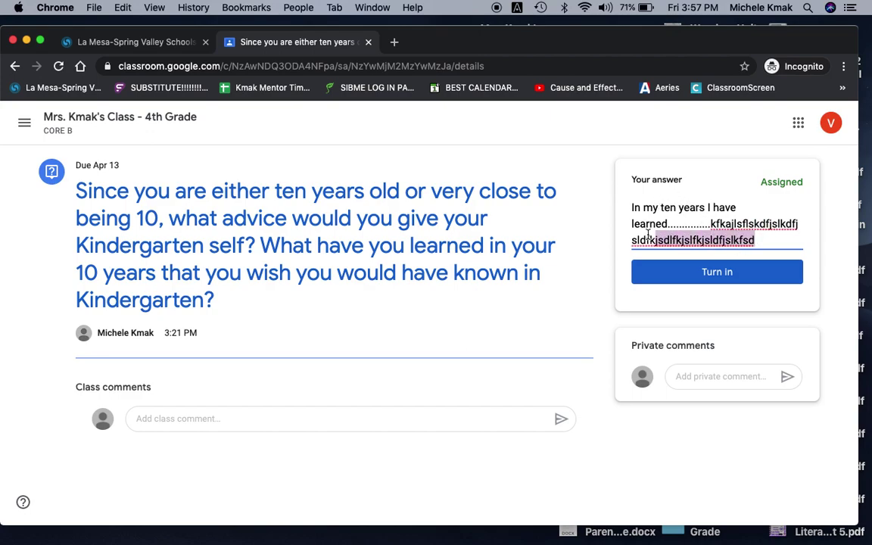
{"action": "left_click_drag", "start_coordinate": [648, 235], "coordinate": [628, 211]}
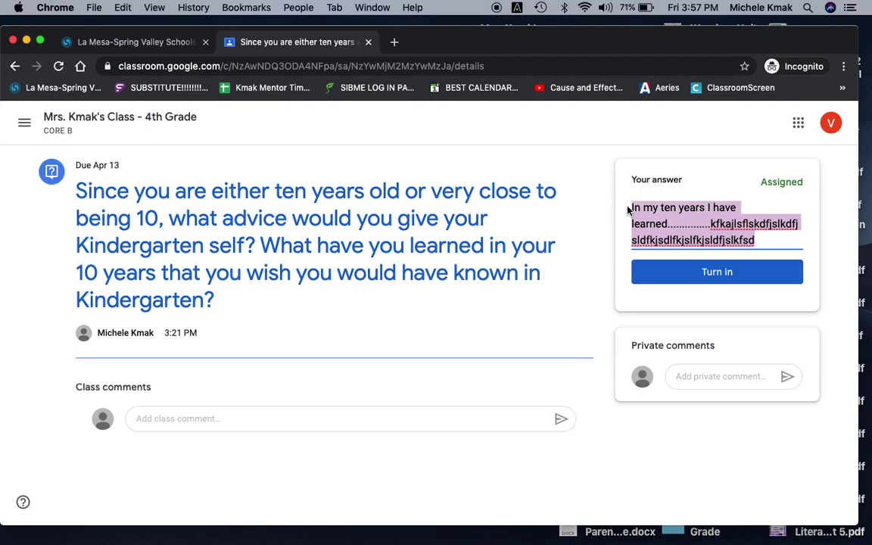
{"action": "key", "text": "BackSpace"}
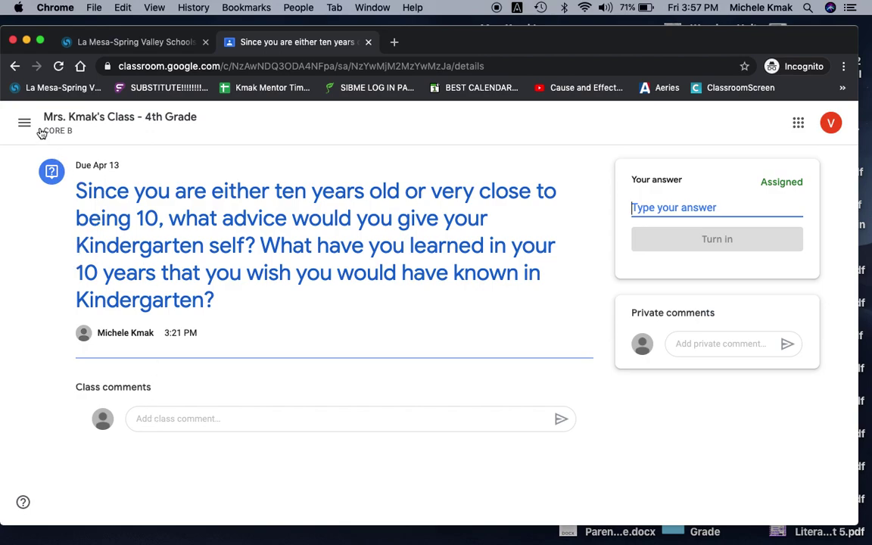
Step: Back on Classwork, open the connectED link for 'Mama, I'll Give You the World'
{"action": "left_click", "coordinate": [15, 66]}
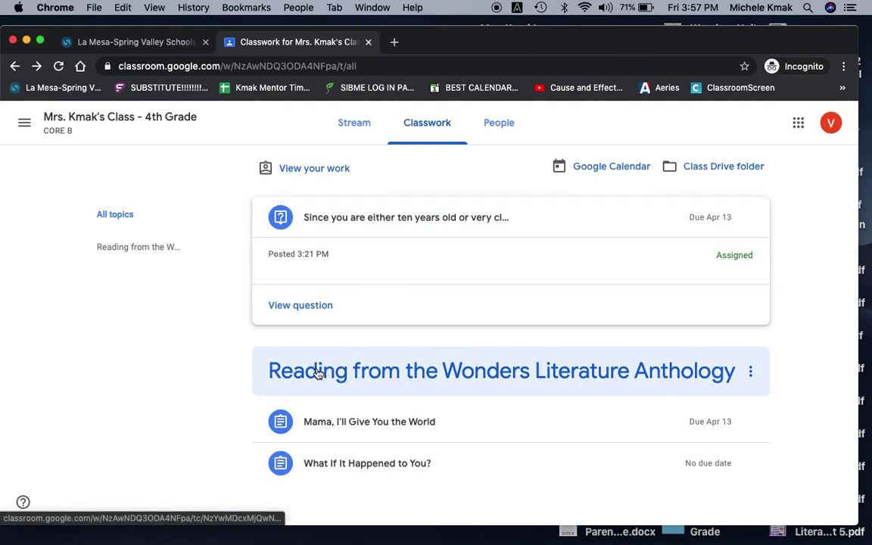
{"action": "left_click", "coordinate": [333, 425]}
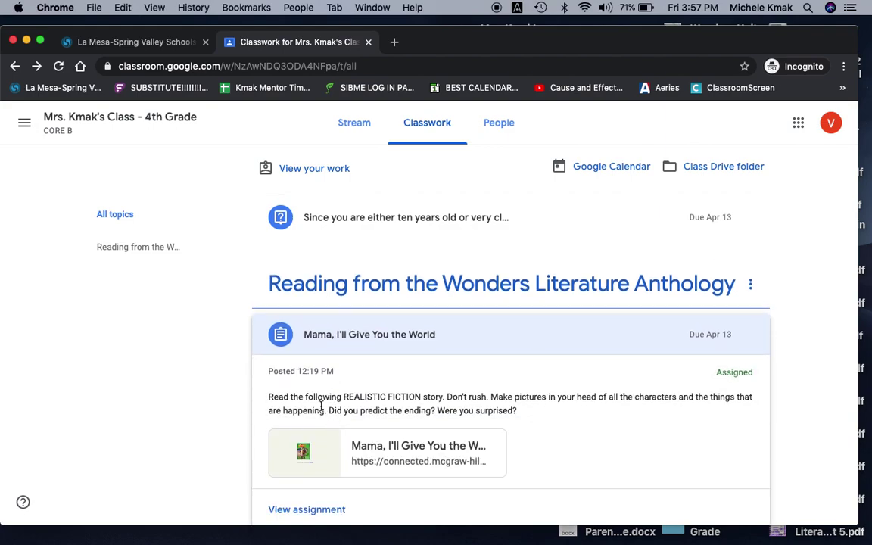
{"action": "left_click", "coordinate": [365, 450]}
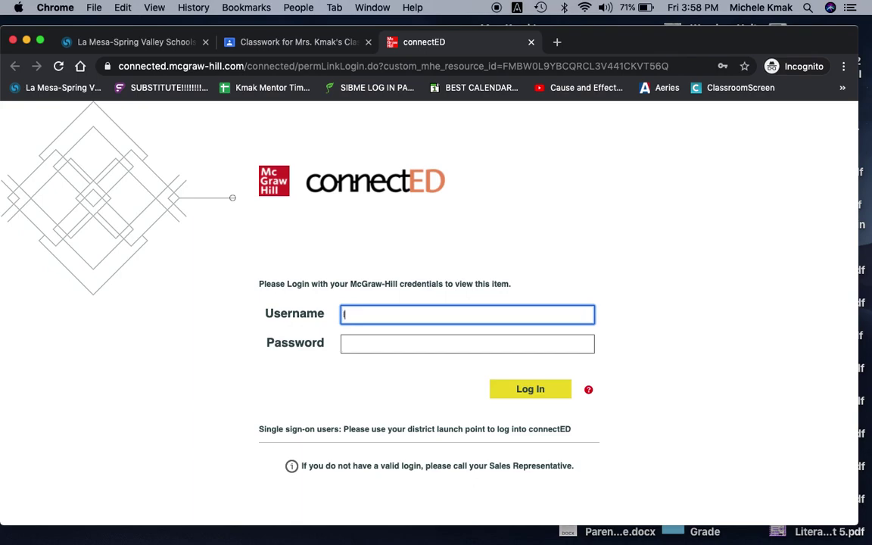
{"action": "type", "text": "YOUR ENTIRE ID"}
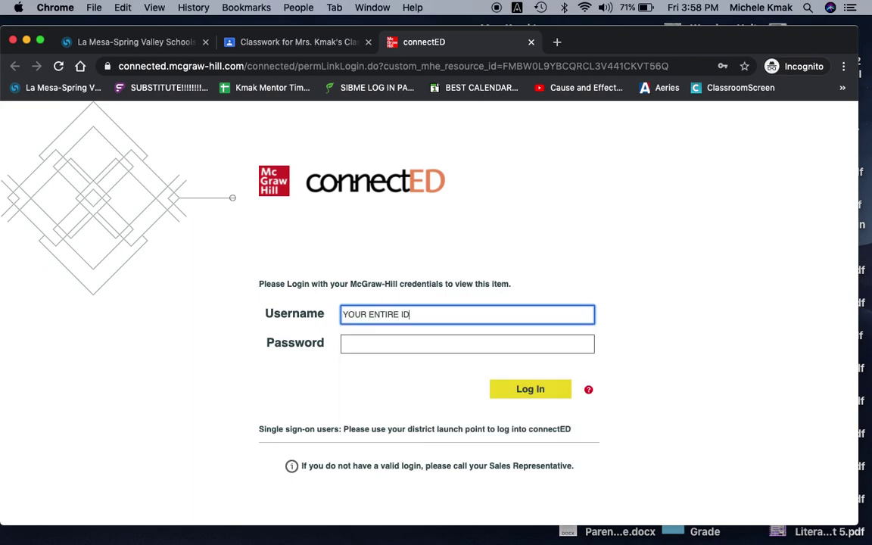
{"action": "type", "text": " plus the little word go"}
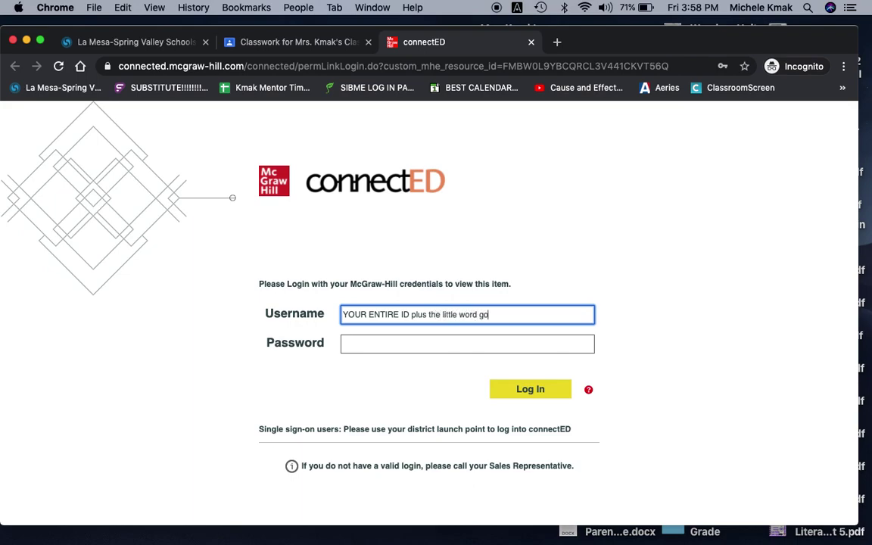
{"action": "left_click", "coordinate": [356, 342]}
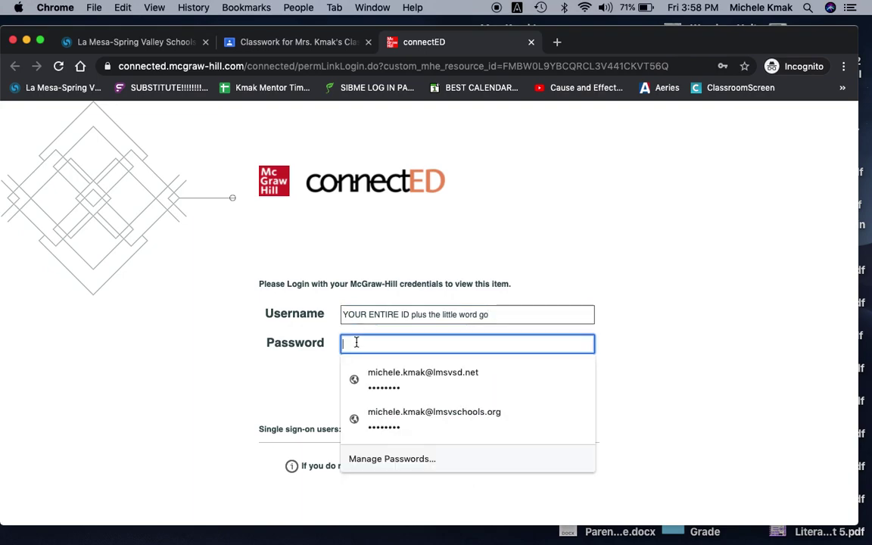
{"action": "type", "text": "••••••••"}
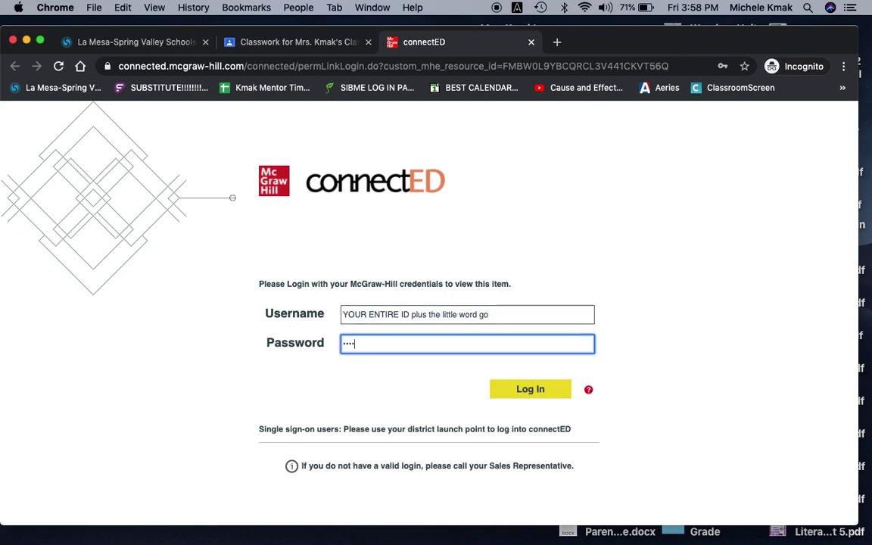
{"action": "type", "text": "••••••"}
{"action": "left_click_drag", "start_coordinate": [382, 345], "coordinate": [339, 345]}
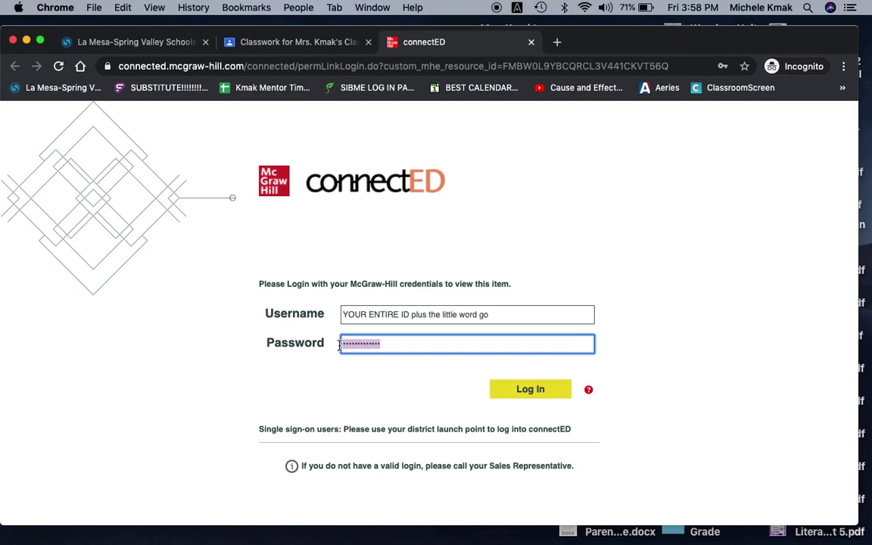
{"action": "key", "text": "BackSpace"}
{"action": "left_click_drag", "start_coordinate": [496, 312], "coordinate": [345, 312]}
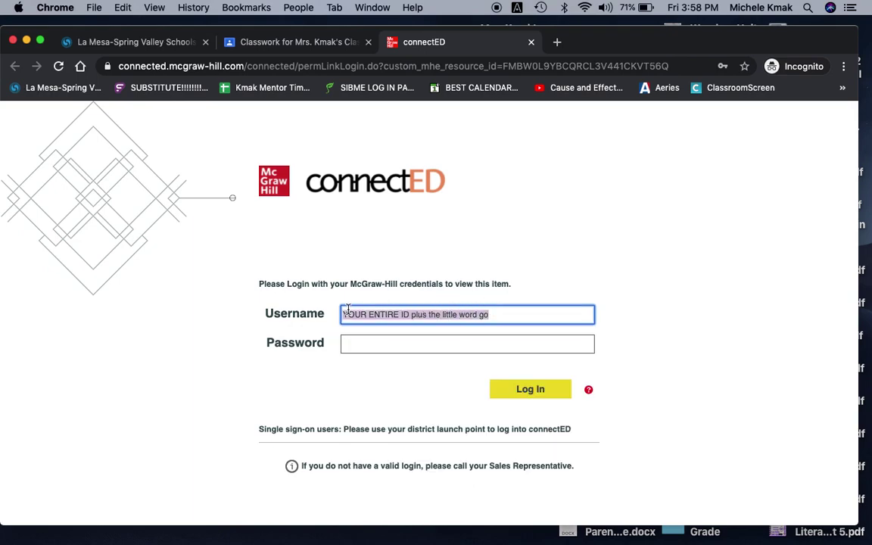
{"action": "key", "text": "BackSpace"}
{"action": "left_click", "coordinate": [232, 369]}
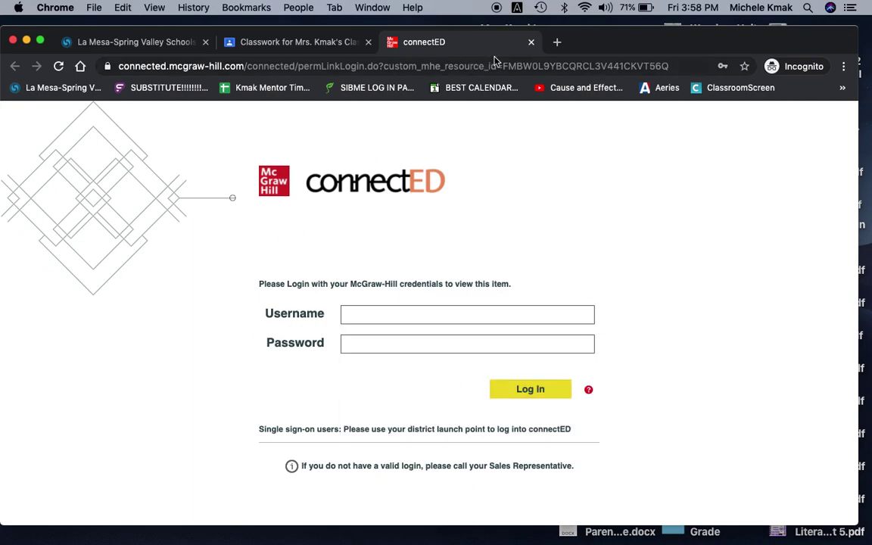
Step: Close the connectED login tab and look over the Classwork list
{"action": "left_click", "coordinate": [531, 43]}
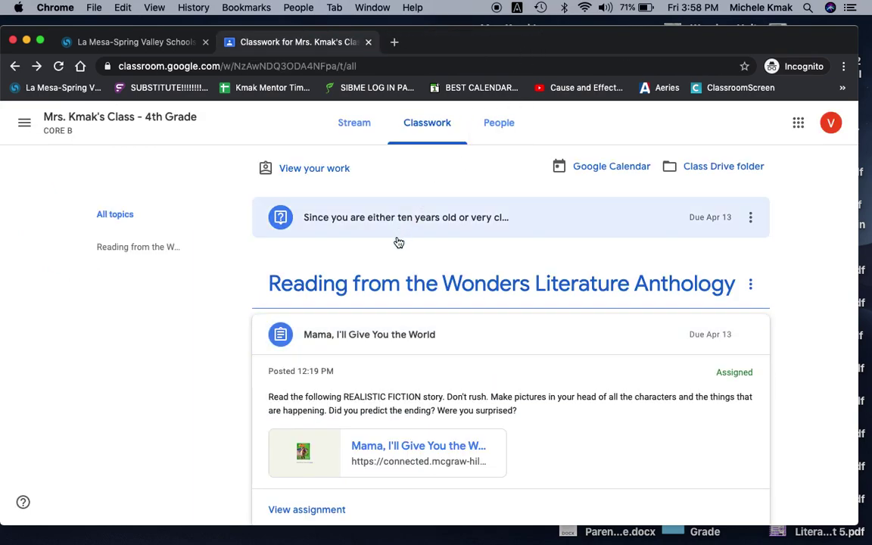
{"action": "scroll", "coordinate": [396, 242], "scroll_direction": "down", "scroll_amount": 3}
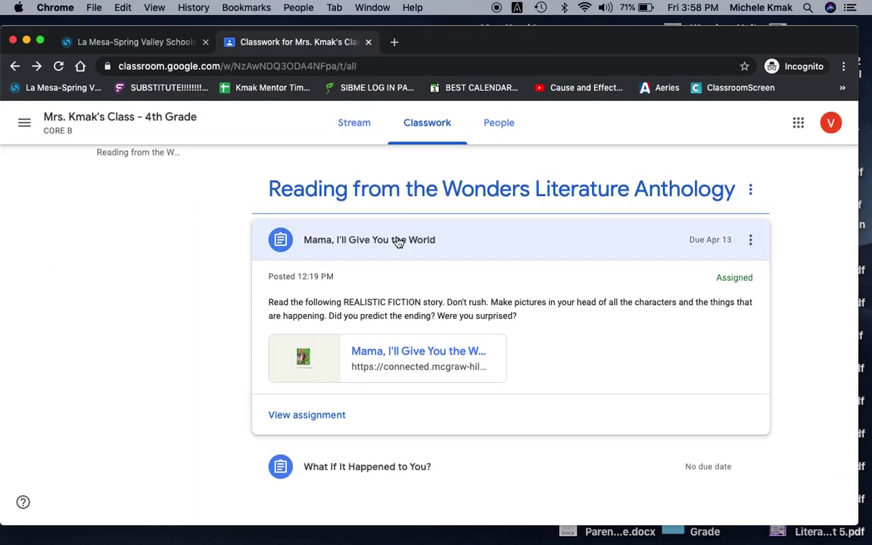
{"action": "scroll", "coordinate": [398, 242], "scroll_direction": "up", "scroll_amount": 3}
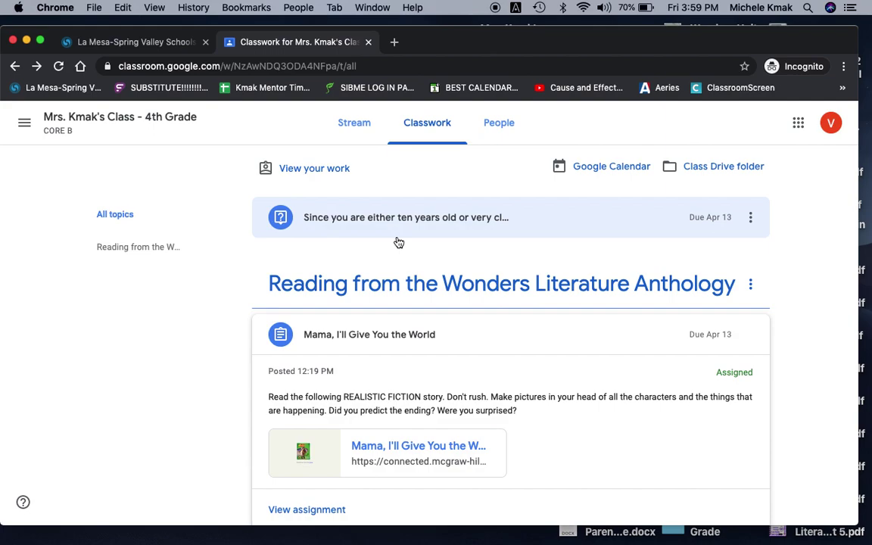
Step: Open the 4th Grade class Stream page and scan its recent posts
{"action": "left_click", "coordinate": [84, 119]}
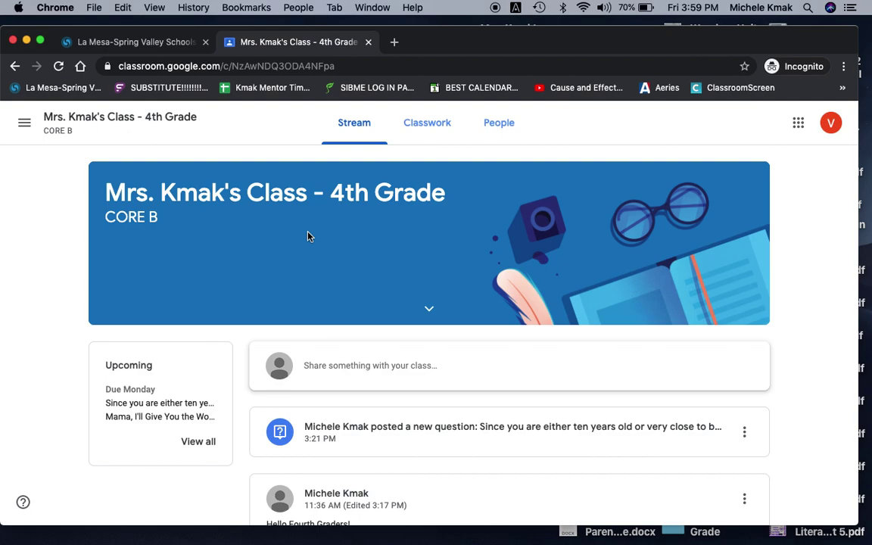
{"action": "scroll", "coordinate": [308, 237], "scroll_direction": "down", "scroll_amount": 1}
{"action": "scroll", "coordinate": [309, 237], "scroll_direction": "up", "scroll_amount": 1}
Step: Move the Chrome window down to uncover the desktop and launch QuickTime Player from its icon
{"action": "left_click_drag", "start_coordinate": [432, 40], "coordinate": [478, 219]}
{"action": "double_click", "coordinate": [673, 164]}
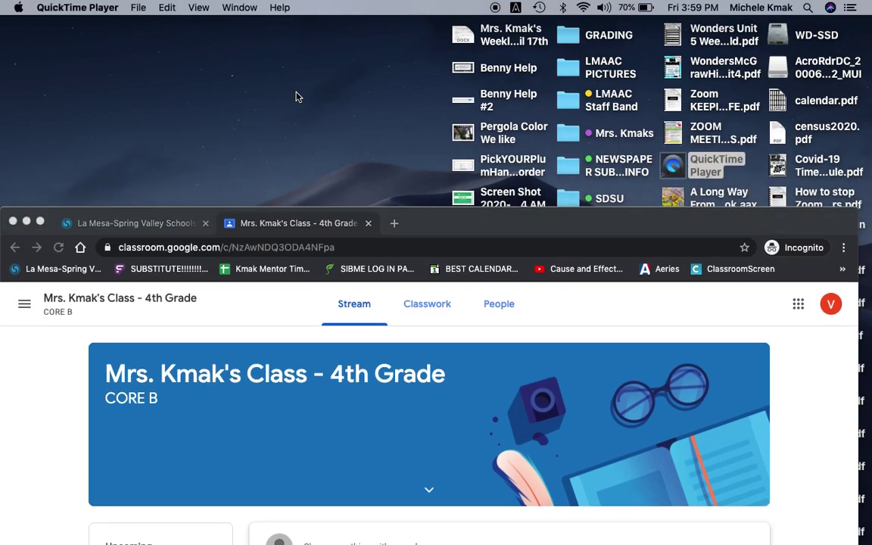